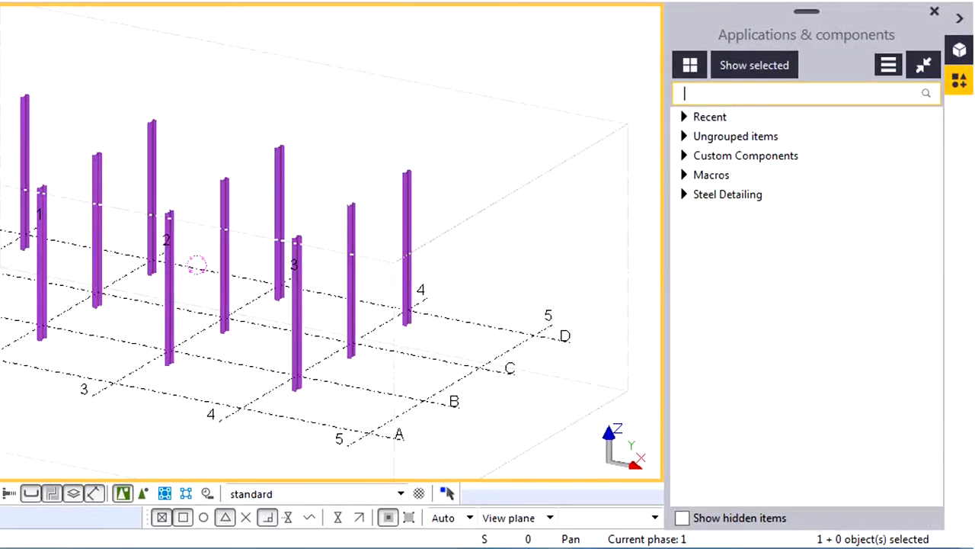
# Search the Applications & components catalog for "my" and run the MyMacro macro.
pyautogui.write('my')
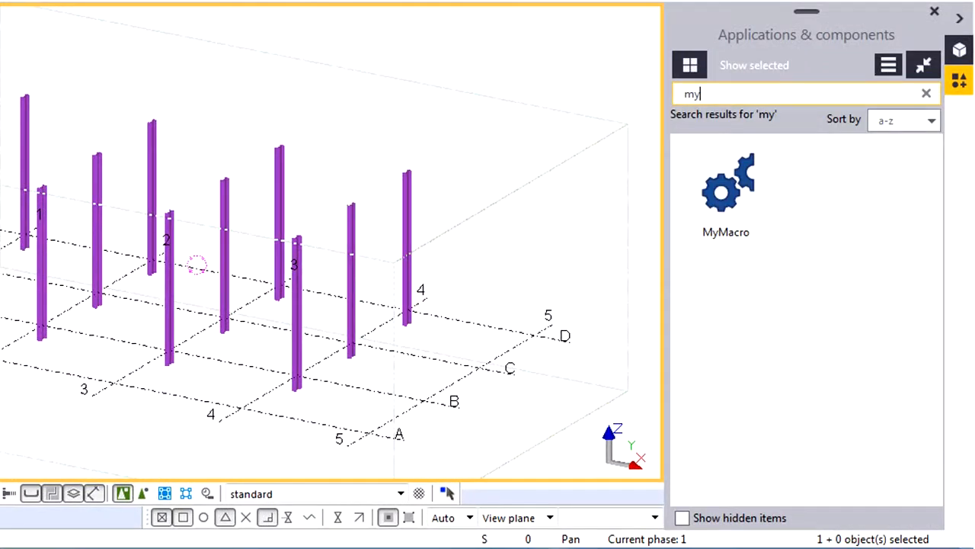
pyautogui.click(726, 189)
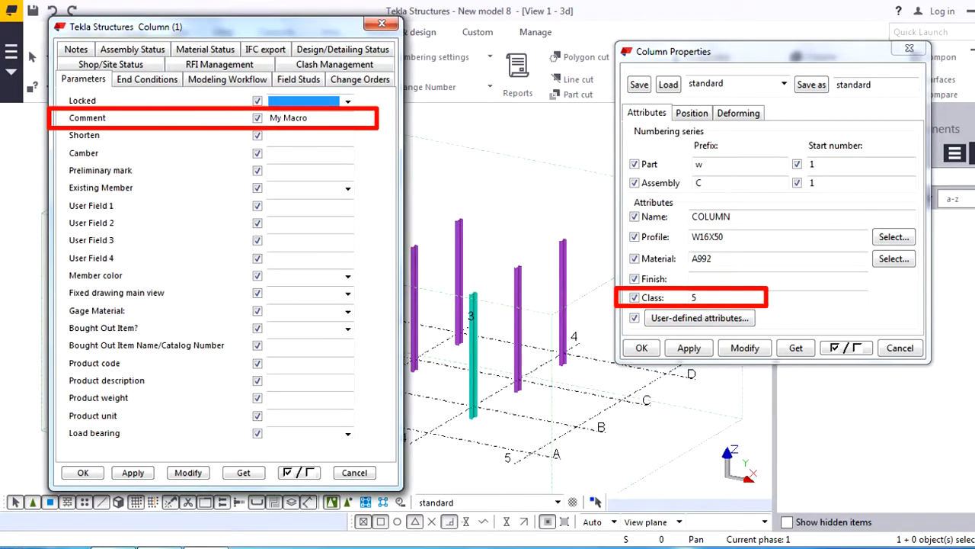
# Check the modified column's class and its Comment user-defined attribute, and close both property dialogs without changes.
pyautogui.click(289, 118)
pyautogui.press('Escape')
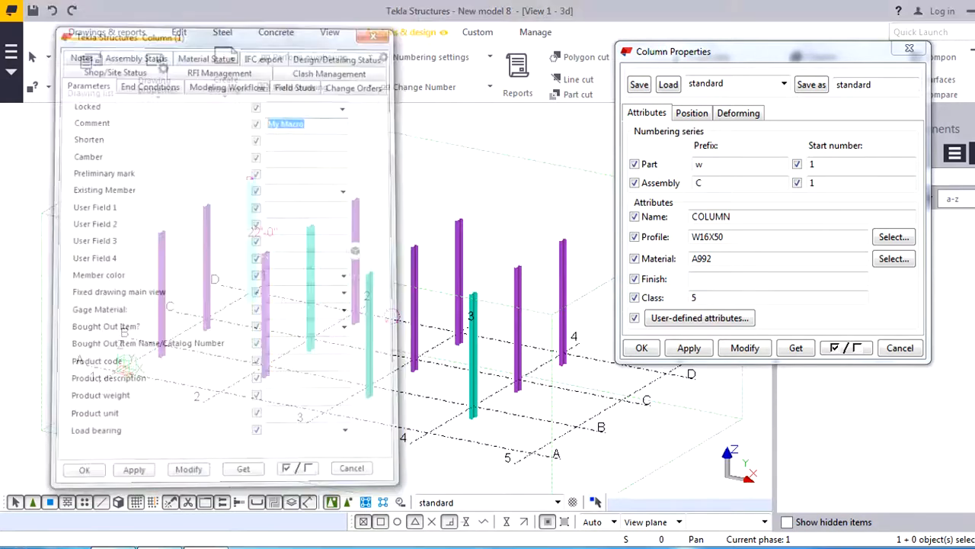
pyautogui.press('Escape')
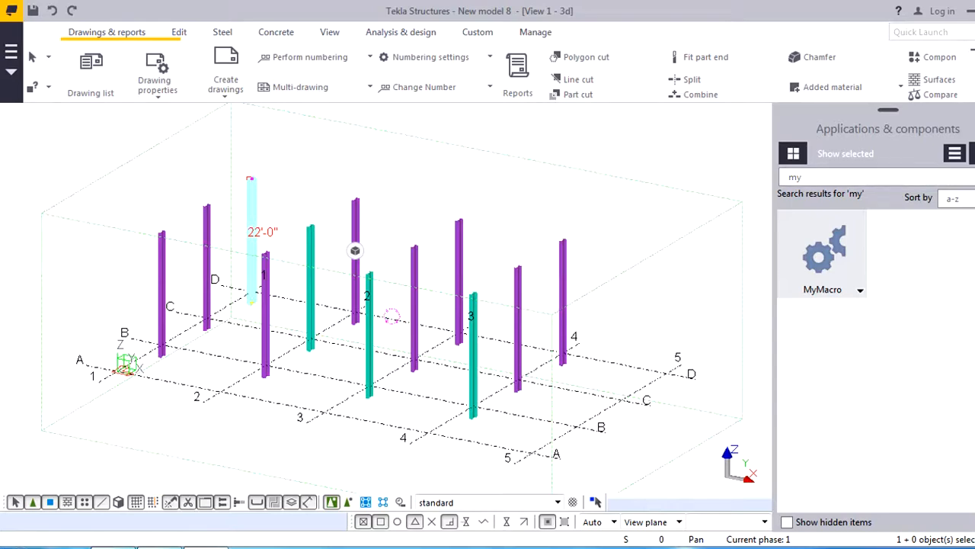
pyautogui.click(391, 315)
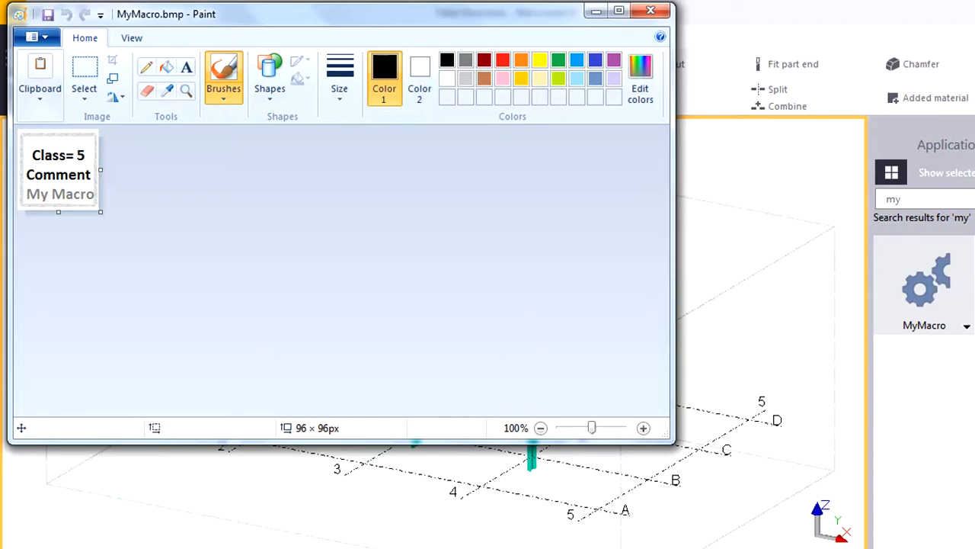
# Switch to Paint and confirm 96 by 96 pixels as the size of the MyMacro.bmp image, keeping the aspect ratio.
pyautogui.hotkey('ctrl', 'w')
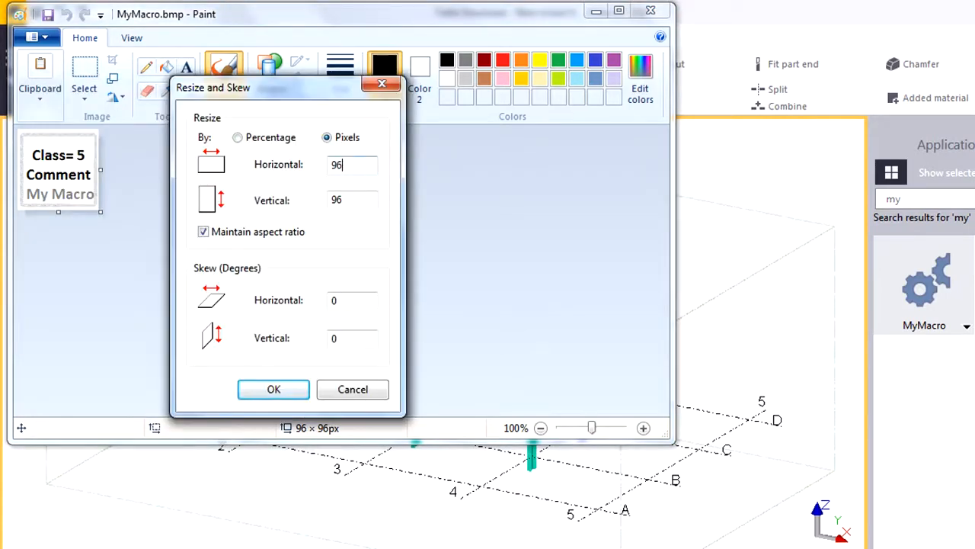
pyautogui.press('Tab')
pyautogui.click(345, 165)
pyautogui.press('Tab')
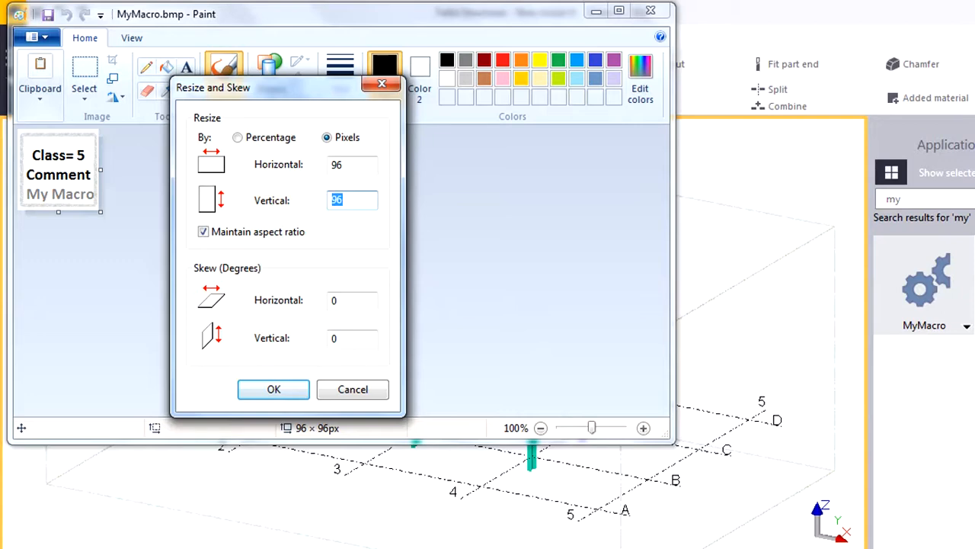
pyautogui.click(344, 165)
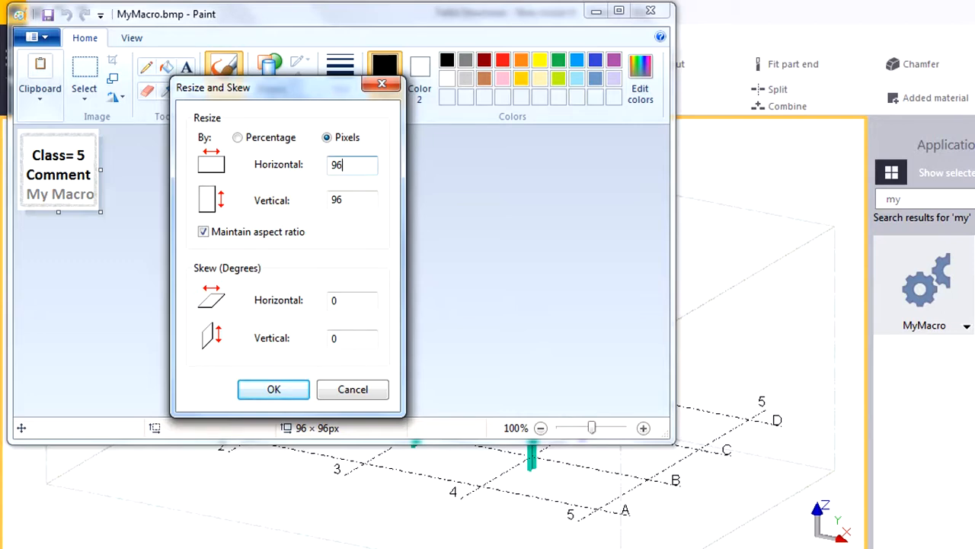
pyautogui.press('Return')
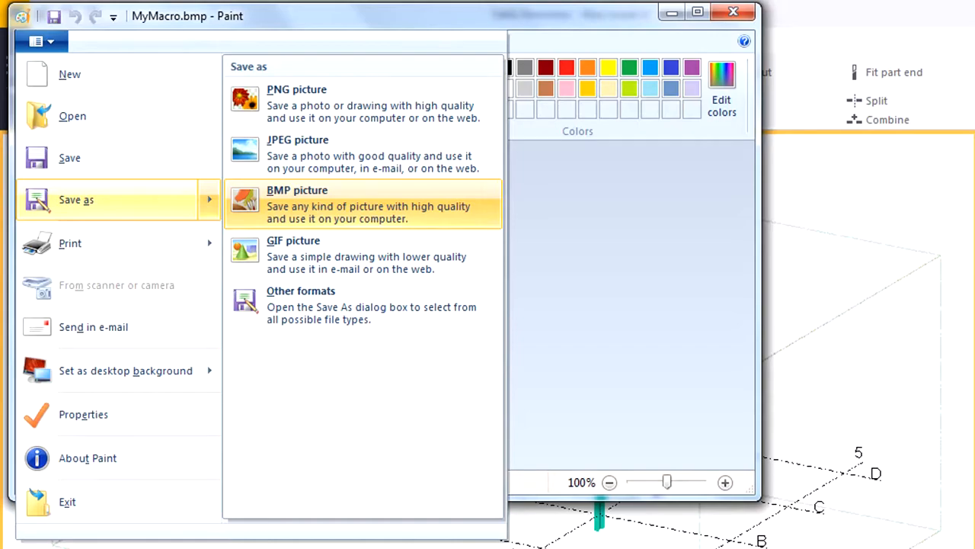
# Save the image as the BMP picture MyMacro.bmp in the folder C:\Tekla Structures\2016\Environments\usimp\macros\modeling.
pyautogui.click(363, 204)
pyautogui.click(708, 409)
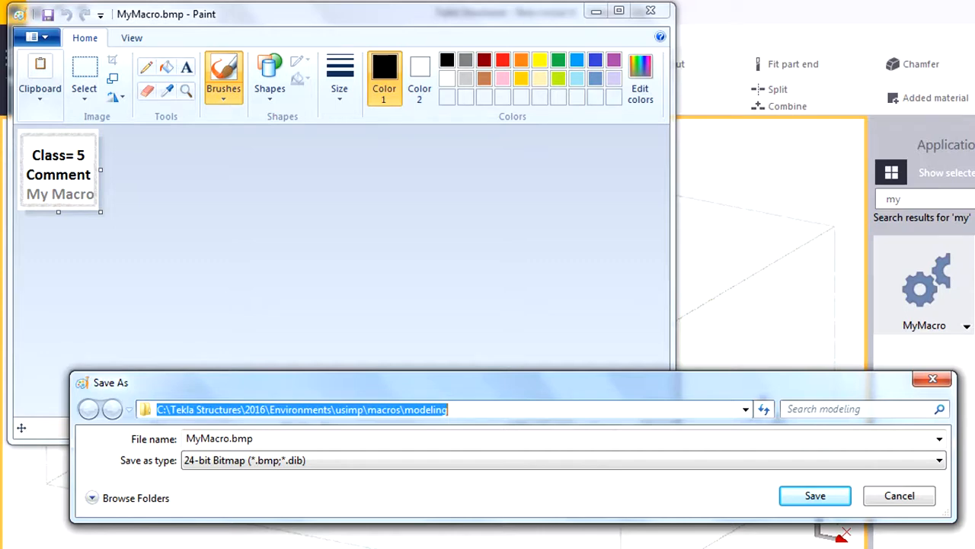
pyautogui.moveTo(488, 382); pyautogui.dragTo(489, 359)
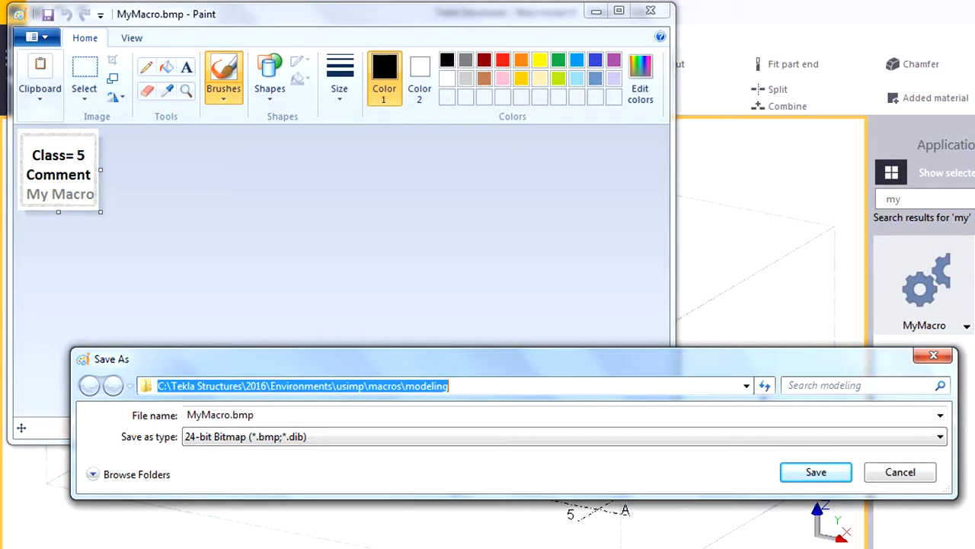
pyautogui.click(221, 416)
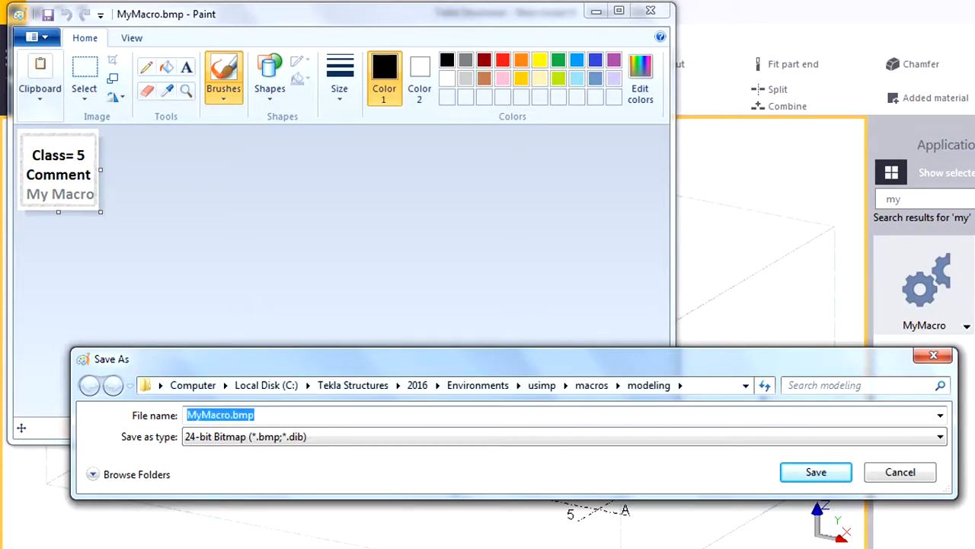
pyautogui.doubleClick(214, 415)
pyautogui.write('hhh')
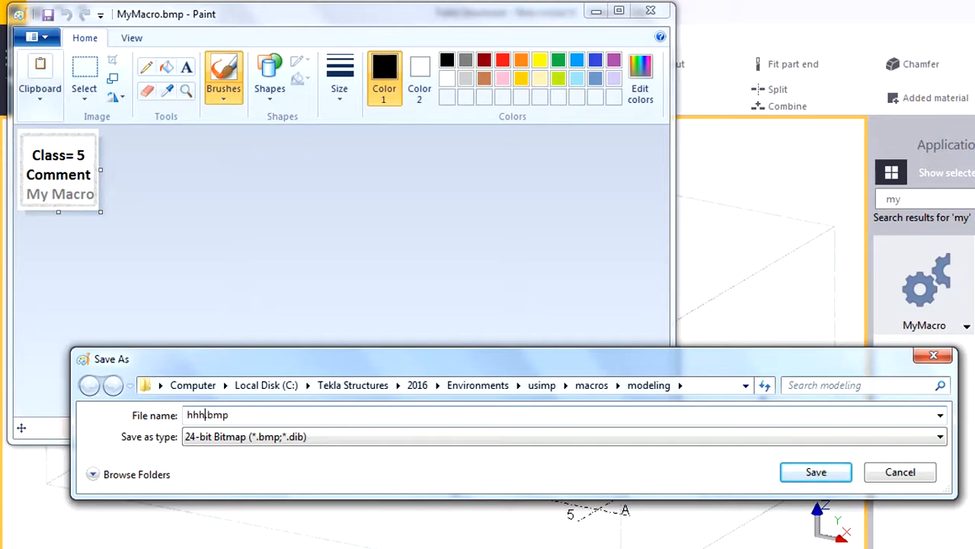
pyautogui.press('BackSpace')
pyautogui.press('BackSpace')
pyautogui.press('BackSpace')
pyautogui.write('MyMacro')
pyautogui.press('Return')
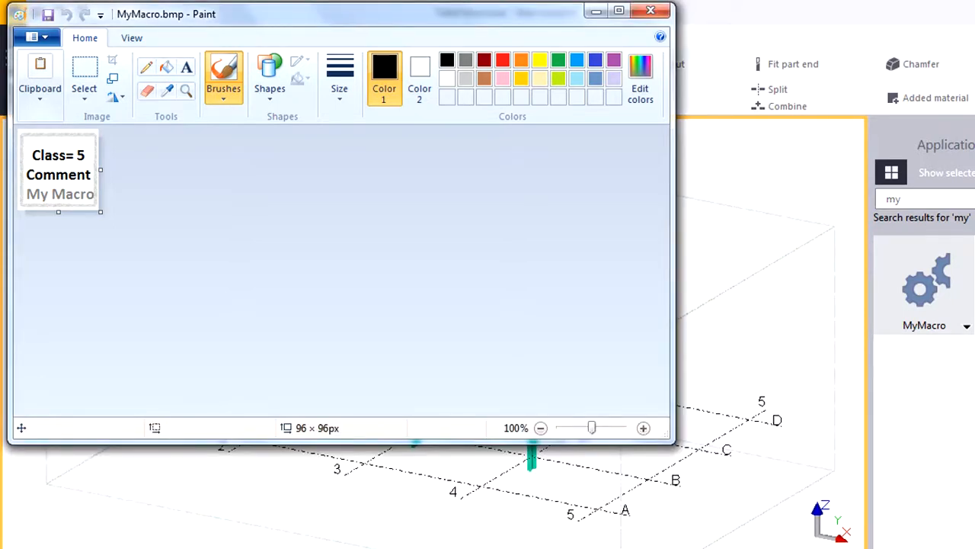
# Close Paint and restart Tekla Structures with the model New model 8.
pyautogui.click(650, 10)
pyautogui.rightClick(611, 253)
pyautogui.click(642, 262)
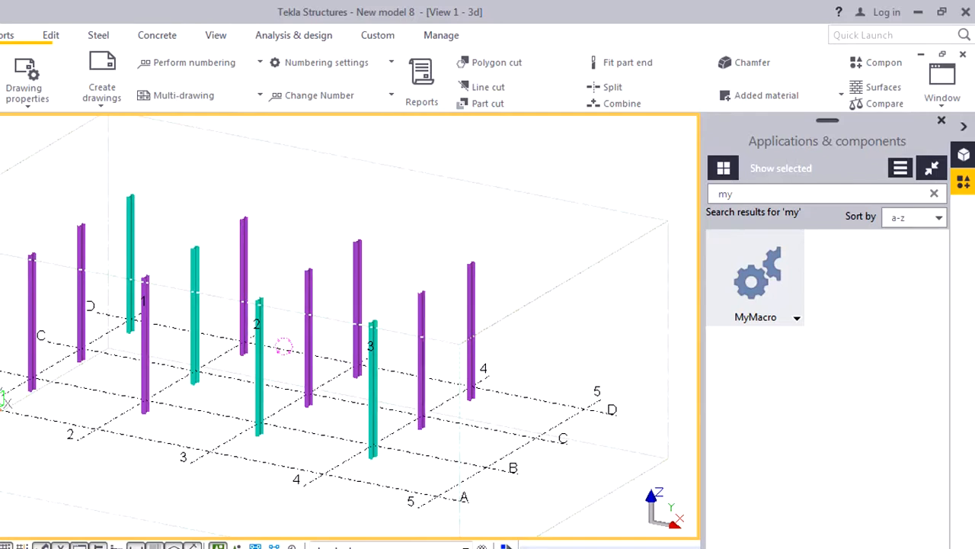
pyautogui.hotkey('alt', 'F4')
pyautogui.press('Return')
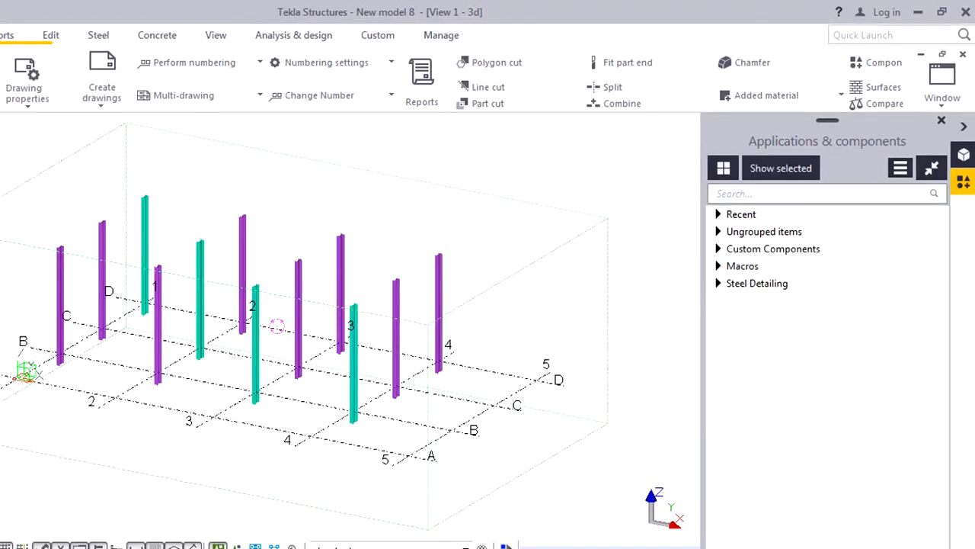
# Search the catalog for "my" to examine the thumbnail of the MyMacro macro.
pyautogui.click(815, 194)
pyautogui.write('my')
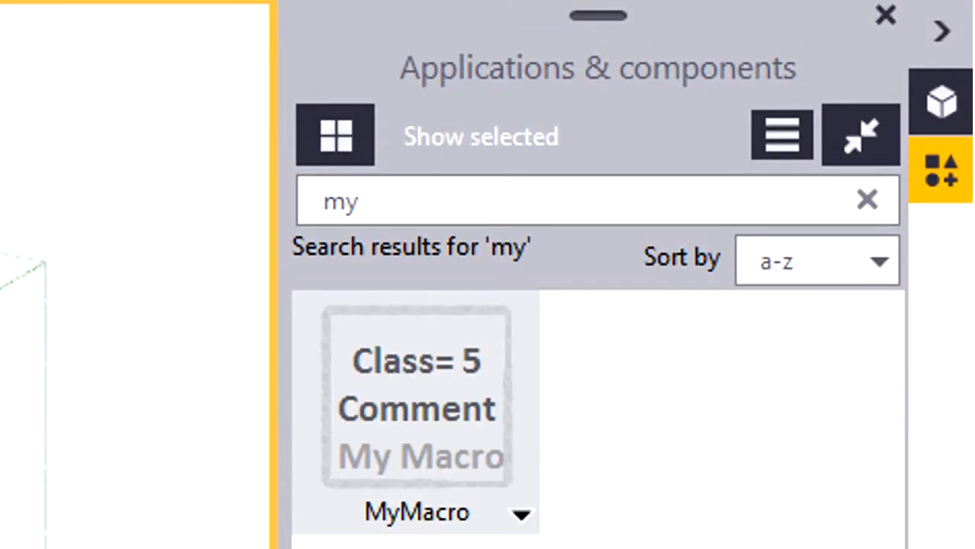
pyautogui.click(360, 201)
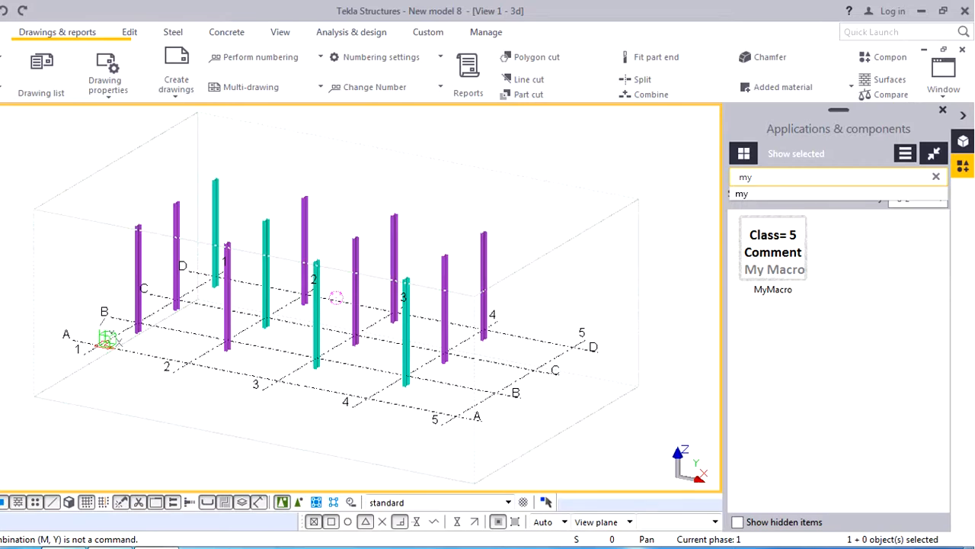
pyautogui.press('Return')
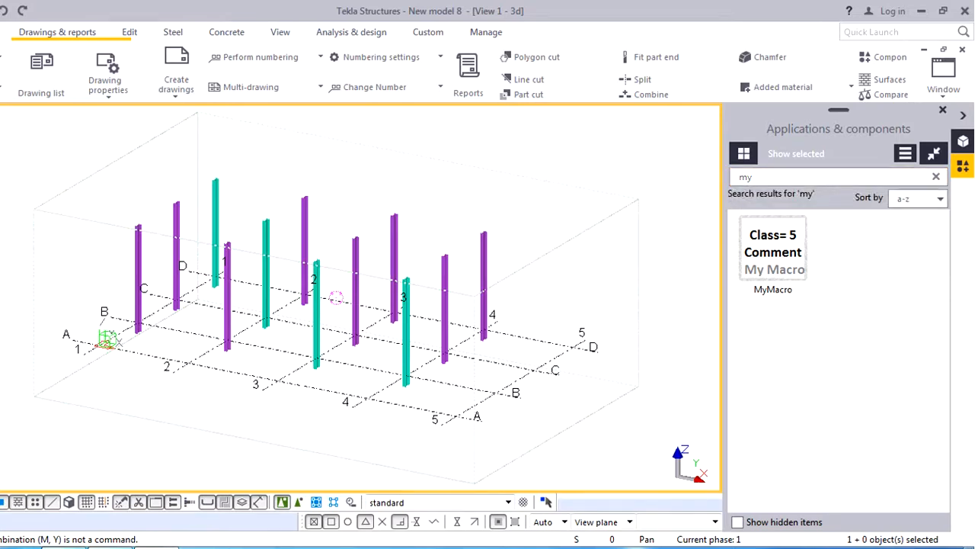